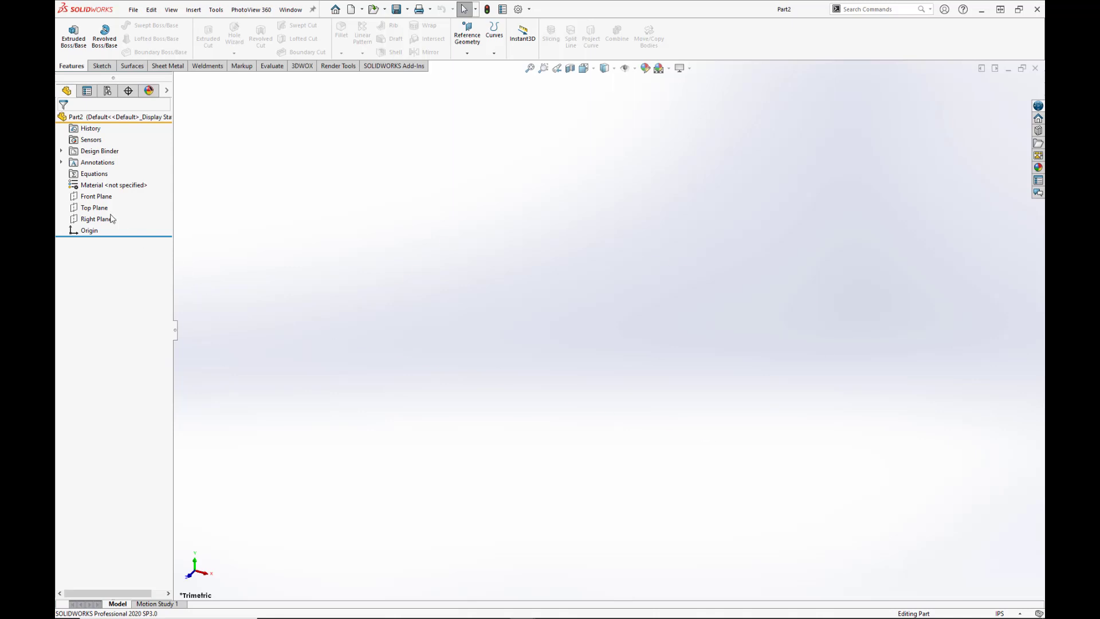
Sketch a circle of 0.1495 in diameter centred on the origin on the Top Plane
click(95, 208)
click(110, 195)
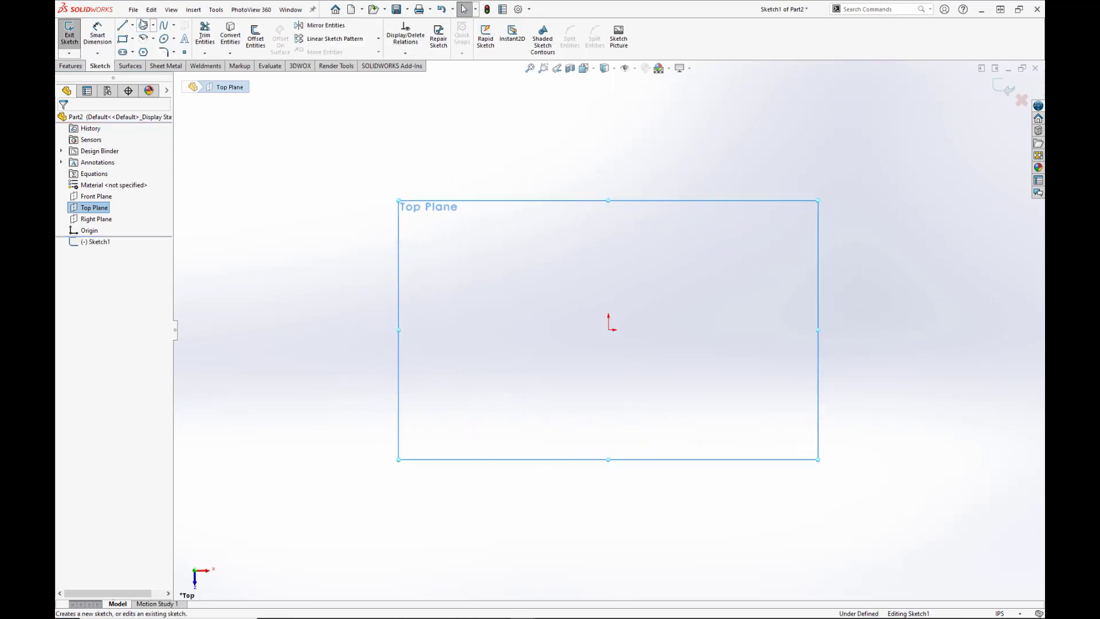
click(144, 25)
click(608, 330)
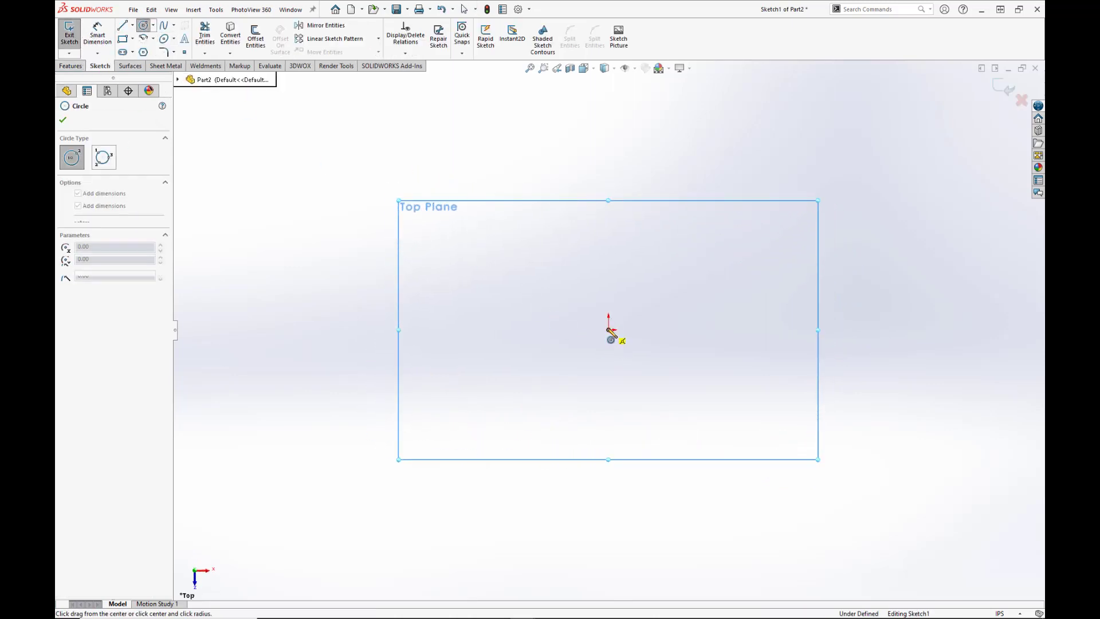
click(561, 295)
text(.1495)
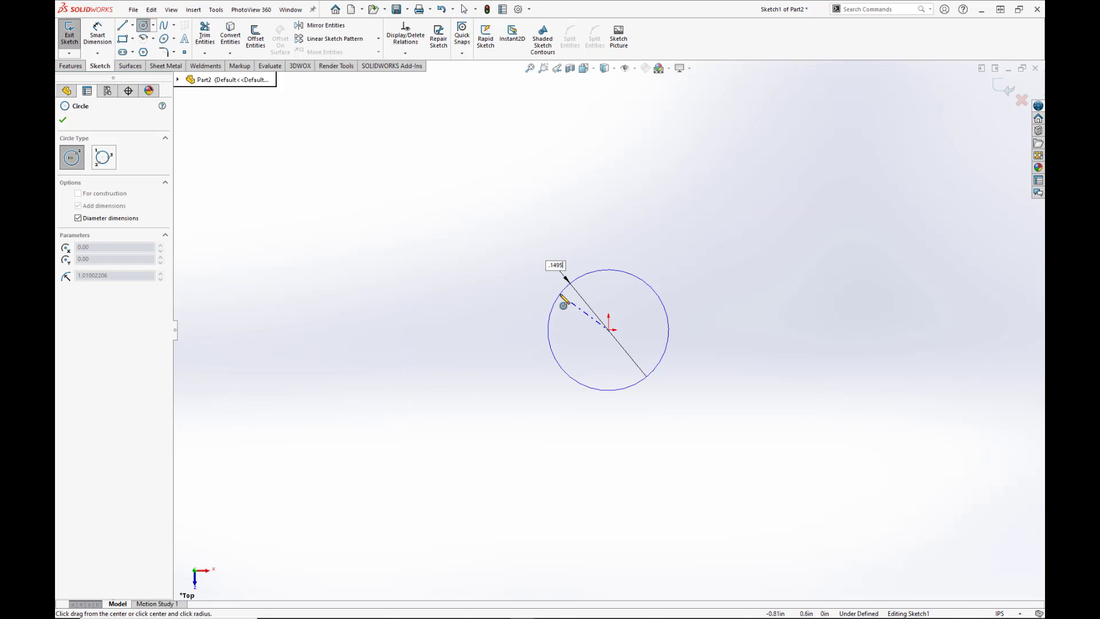
key(Return)
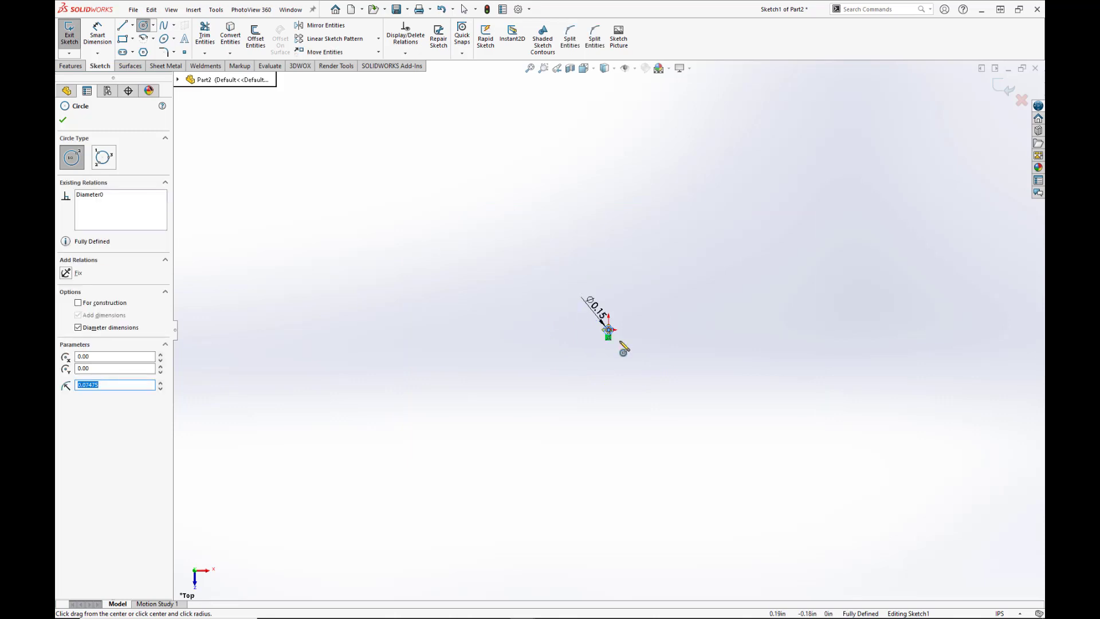
scroll(625, 346, down, 3)
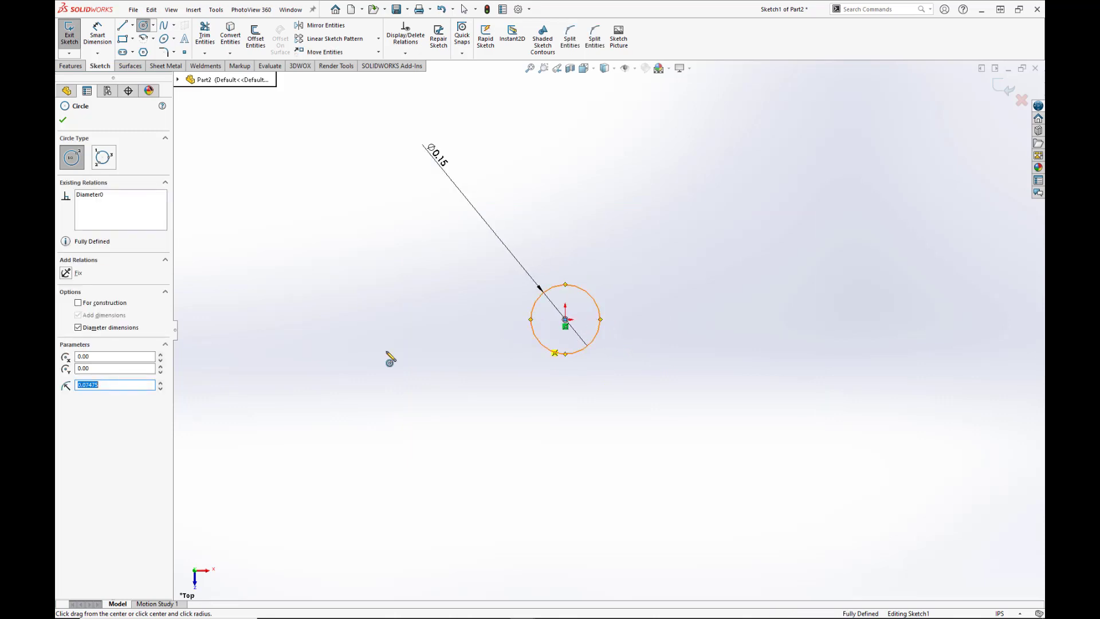
click(63, 120)
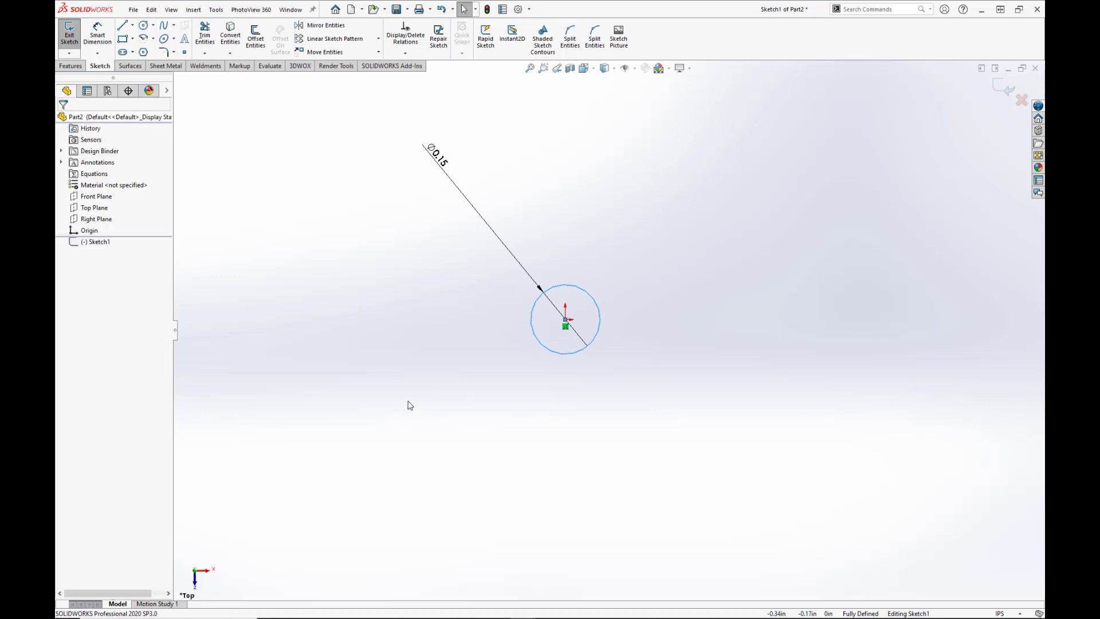
Start a Helix/Spiral from the circle sketch, defined by pitch and revolution with variable pitch
mouse_move(408, 405)
middle_down()
mouse_move(393, 371)
mouse_move(402, 260)
middle_up()
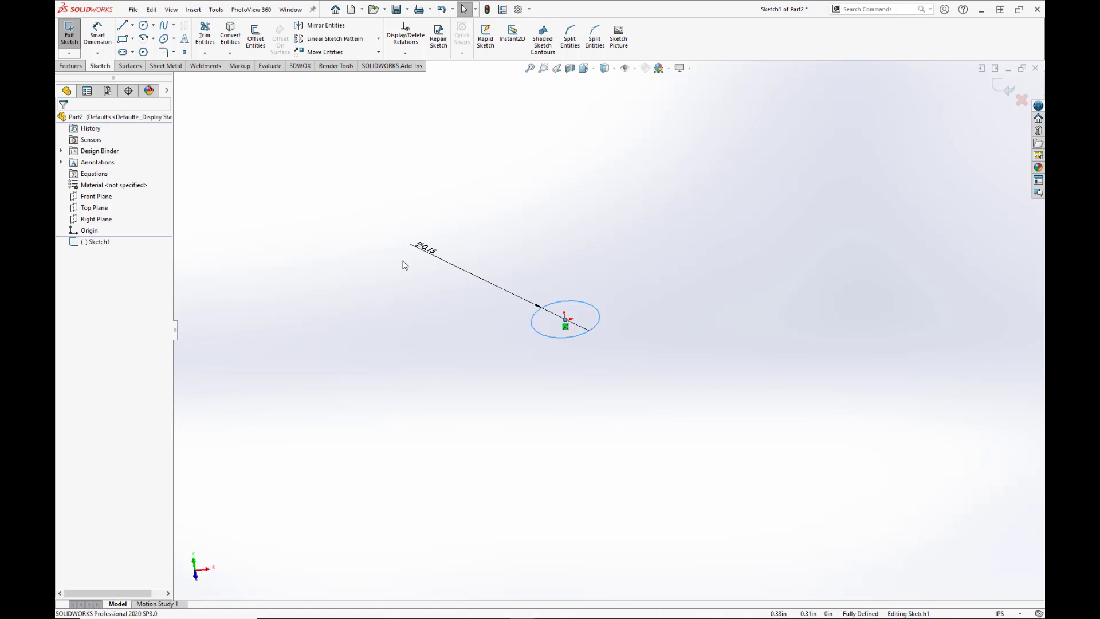
click(70, 66)
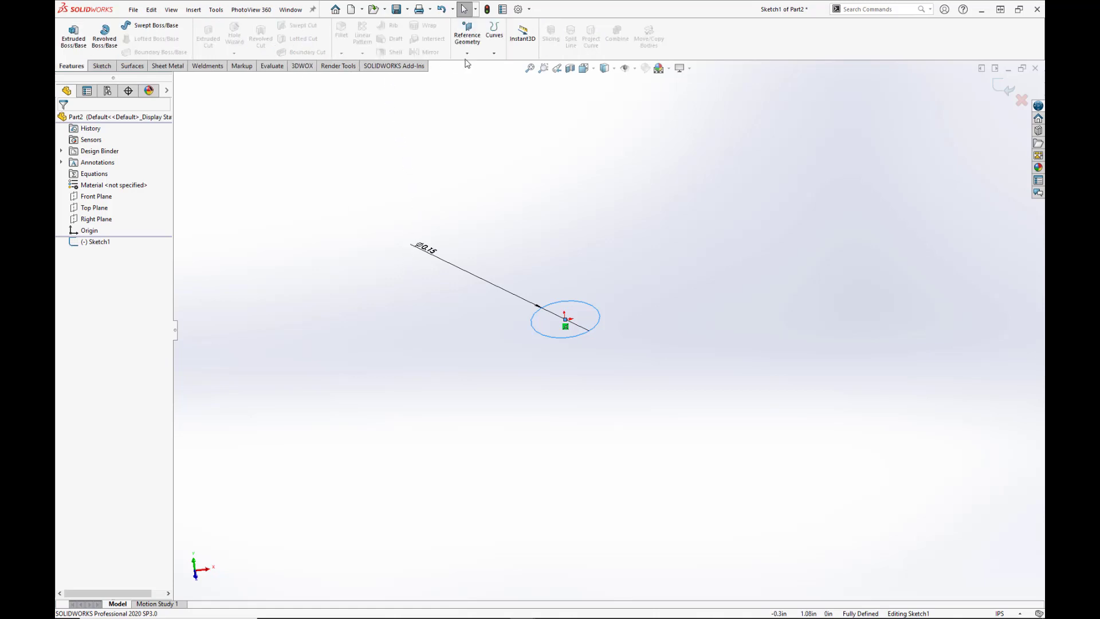
click(494, 54)
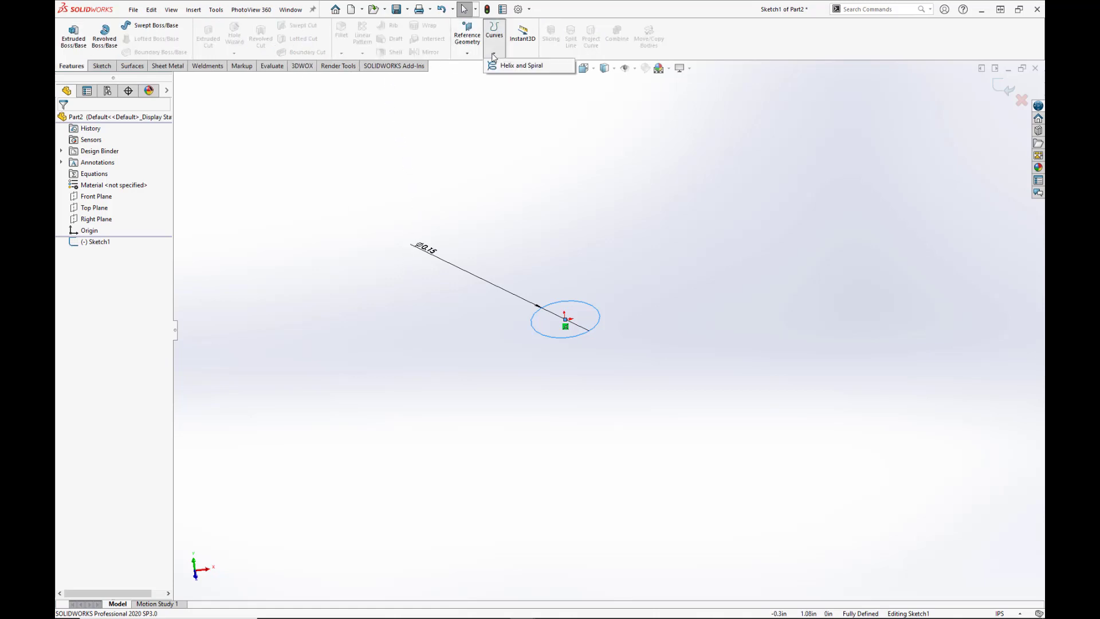
click(496, 67)
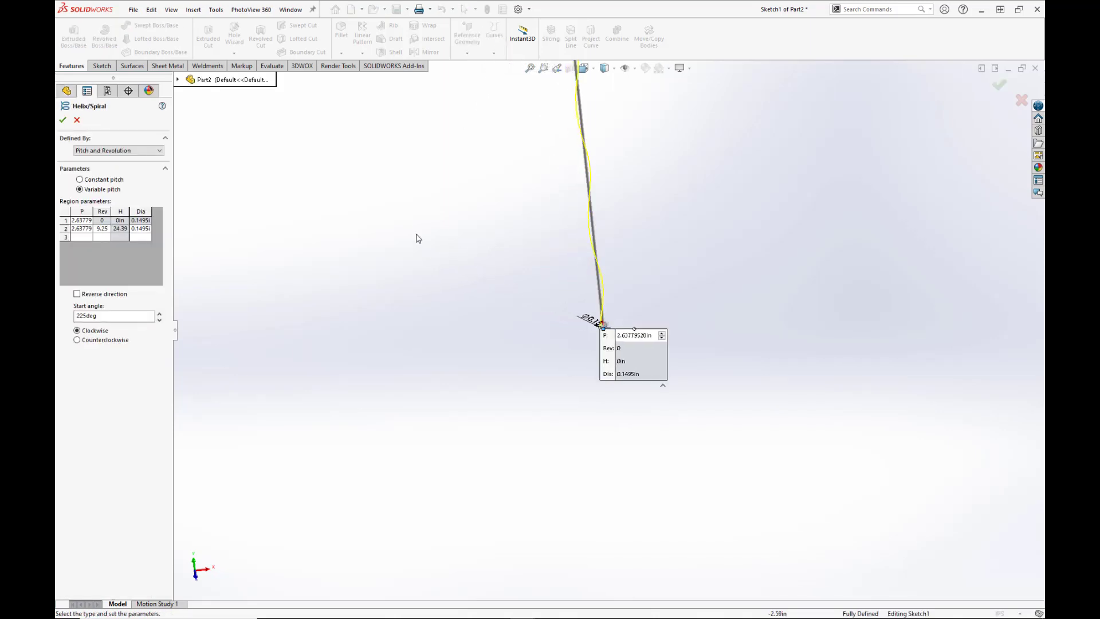
click(81, 179)
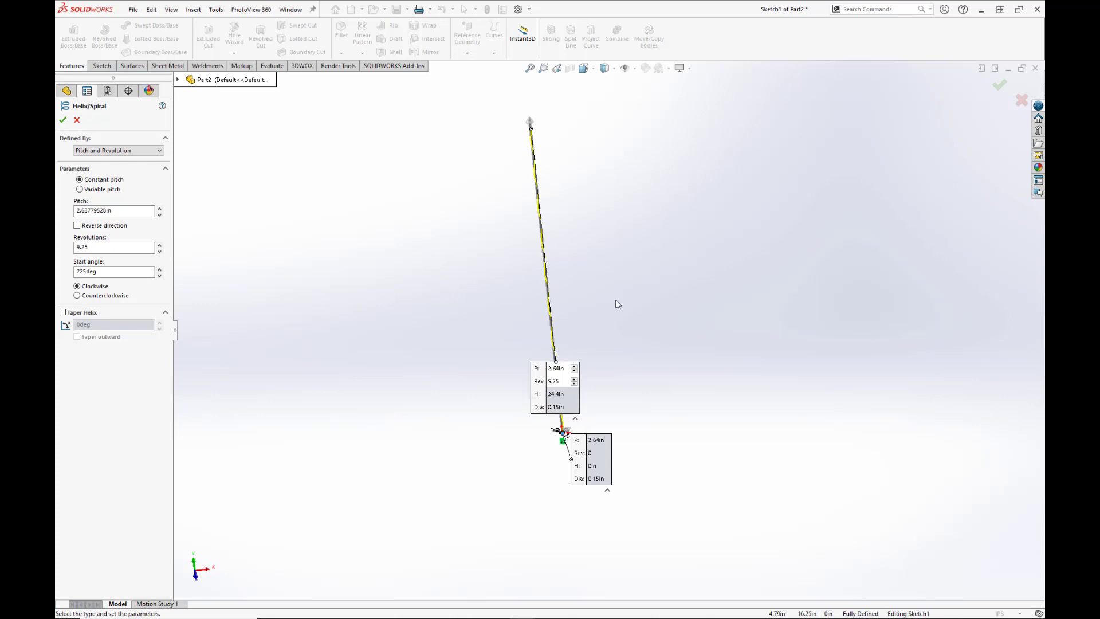
click(105, 151)
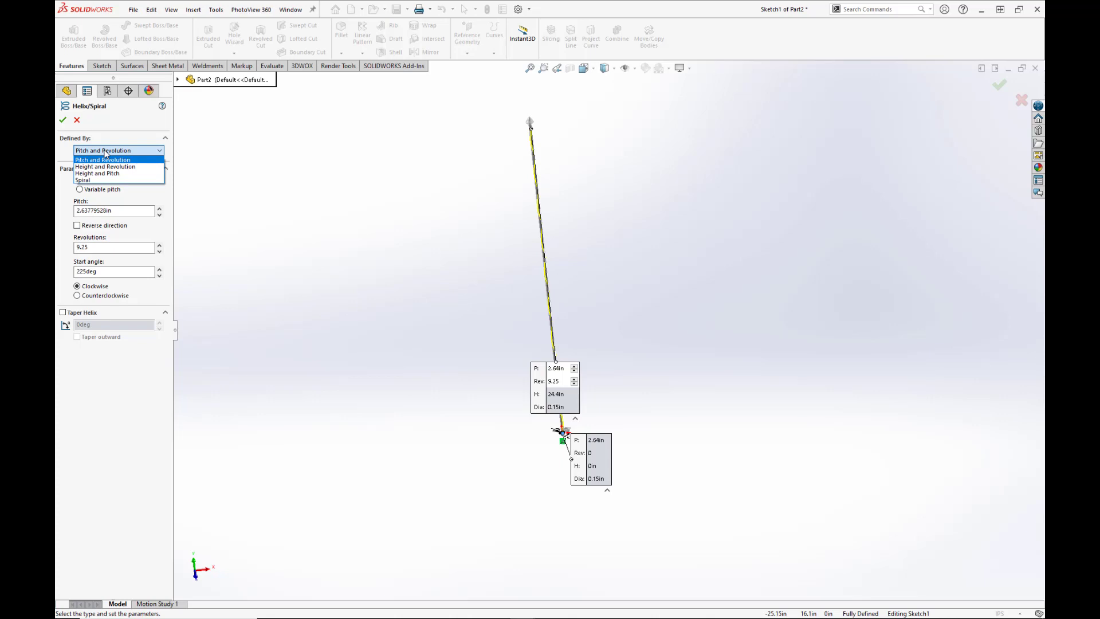
click(105, 153)
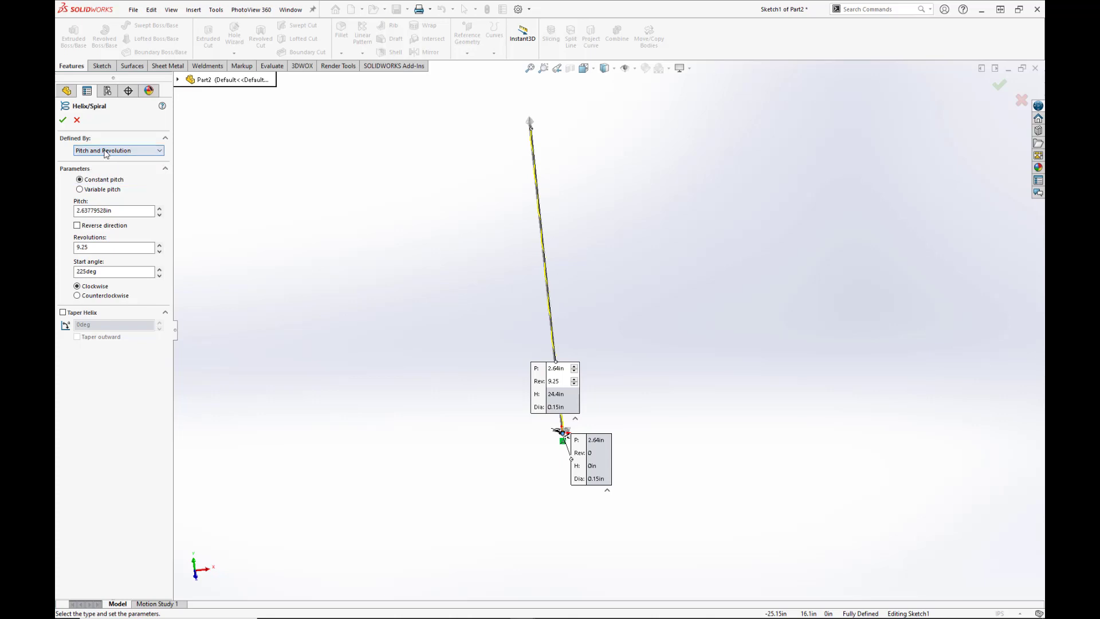
click(88, 193)
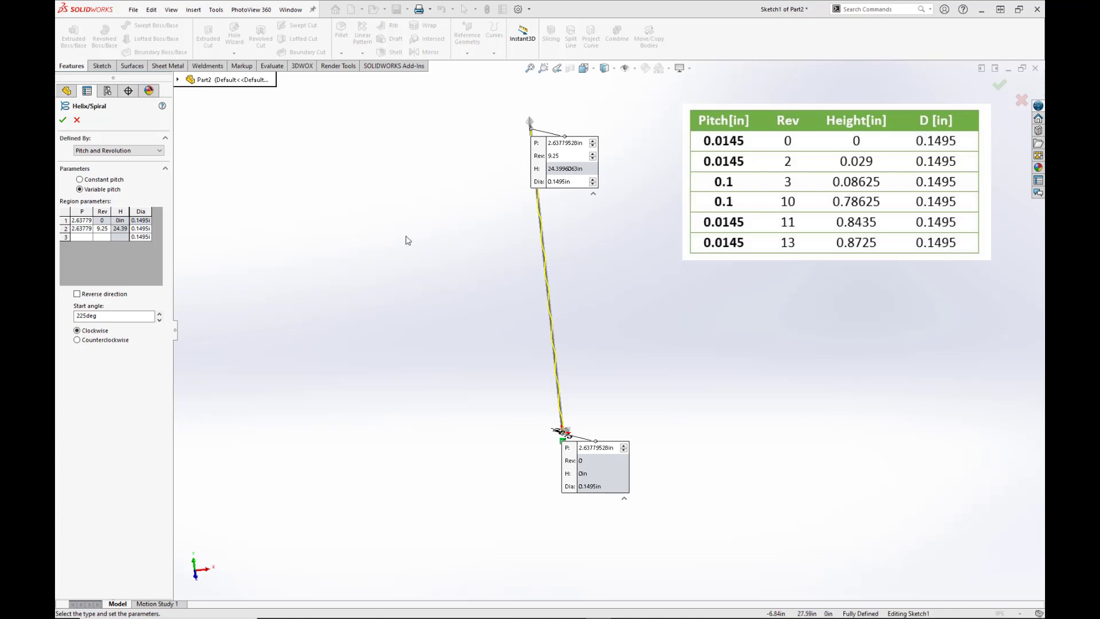
Set the helix's first region to 0.0145 in pitch and the second region to 0.0145 in pitch at 2 revolutions
double_click(84, 222)
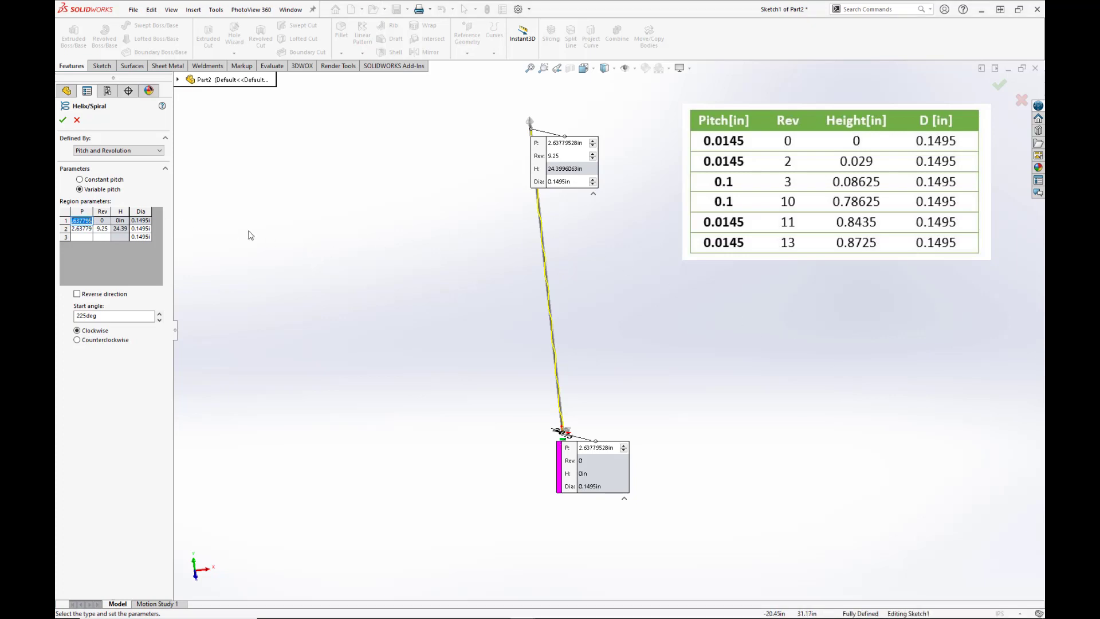
key(BackSpace)
text(.01450)
key(Return)
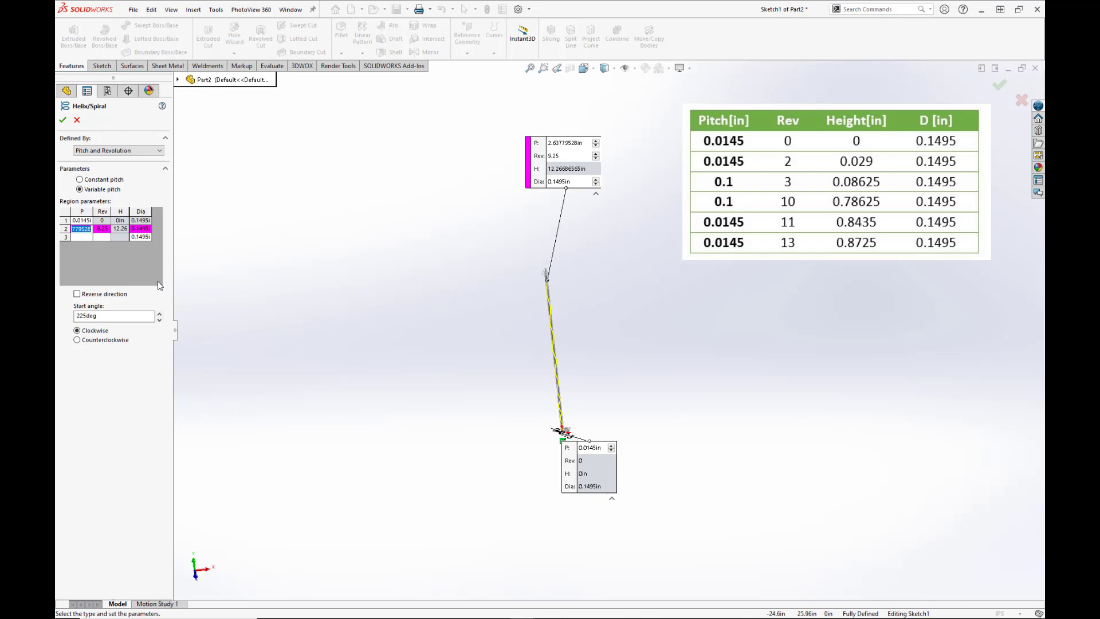
text(.0145)
key(Tab)
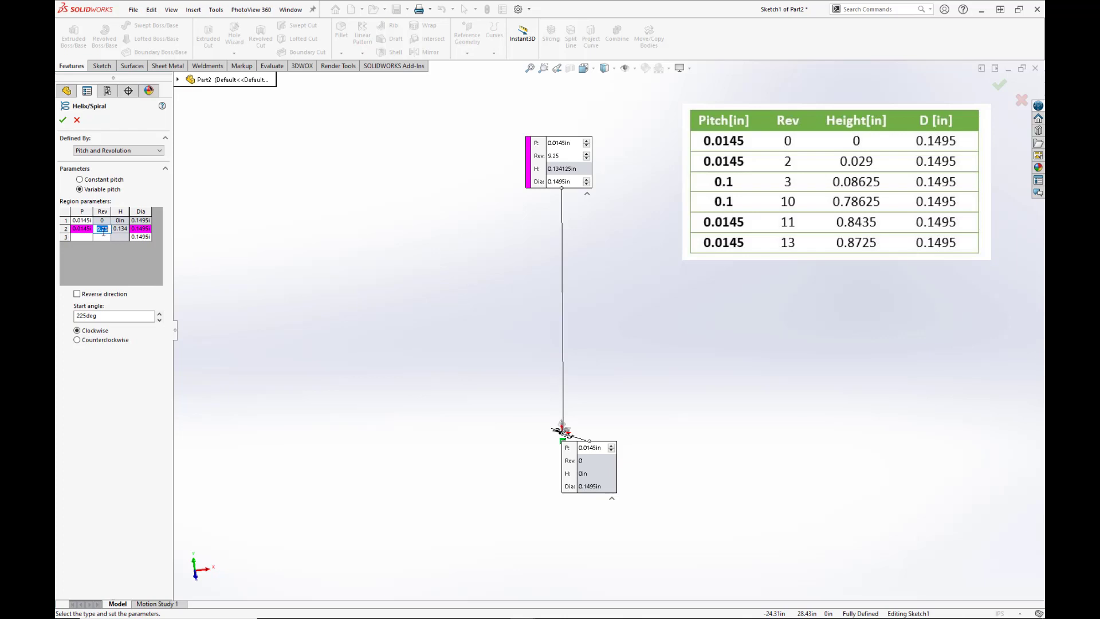
text(2)
Add a third helix region with 0.1 in pitch at 3 revolutions
click(80, 237)
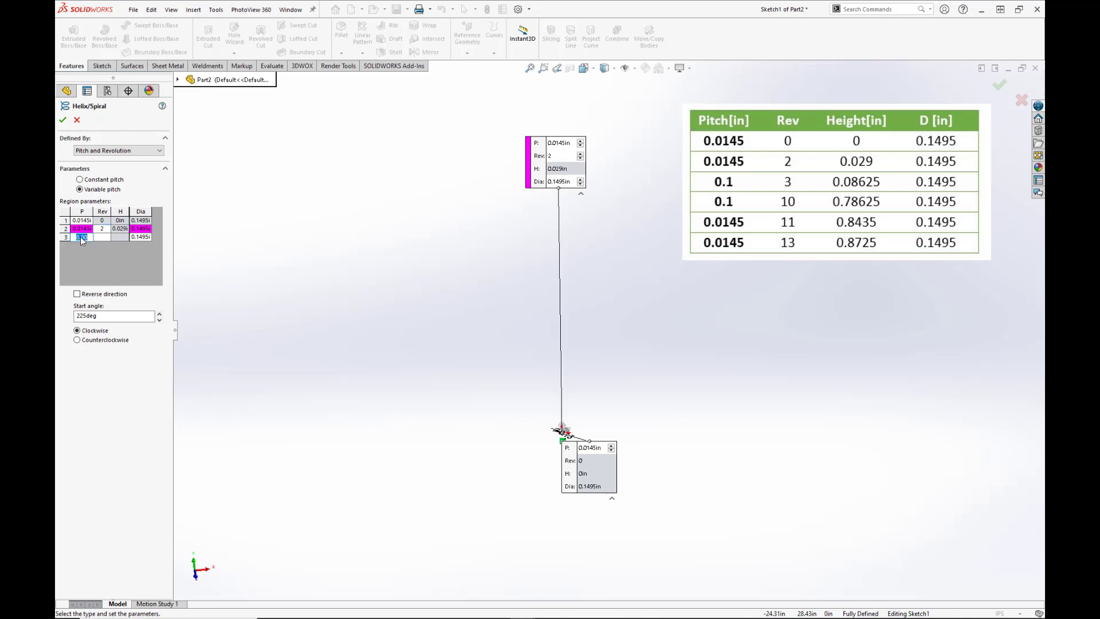
middle_drag(603, 430, 487, 378)
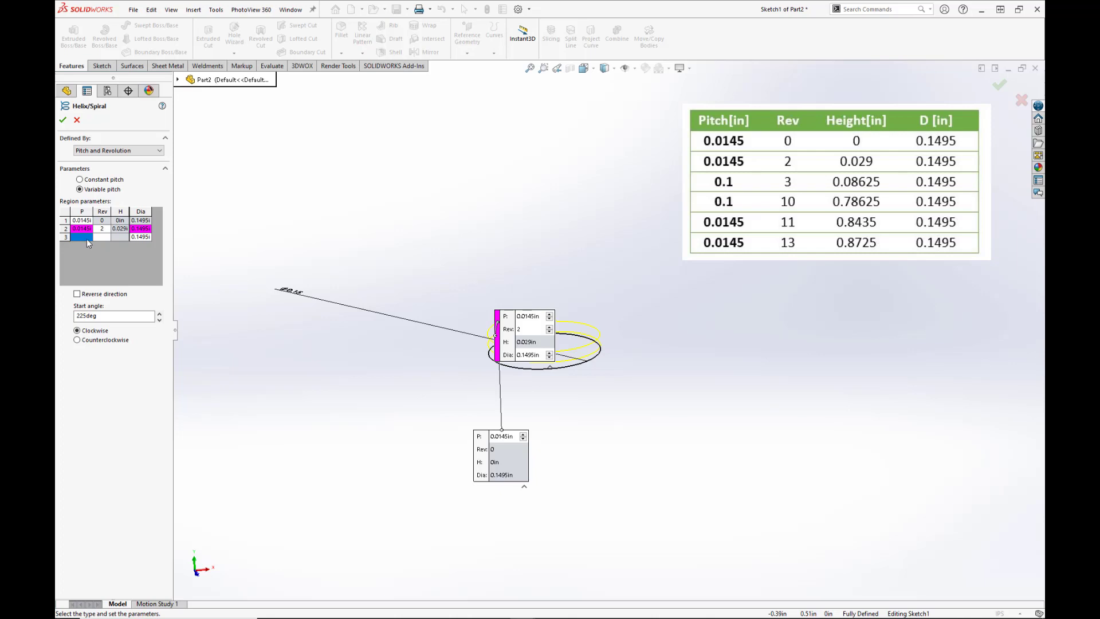
text(0.1)
click(104, 237)
key(Return)
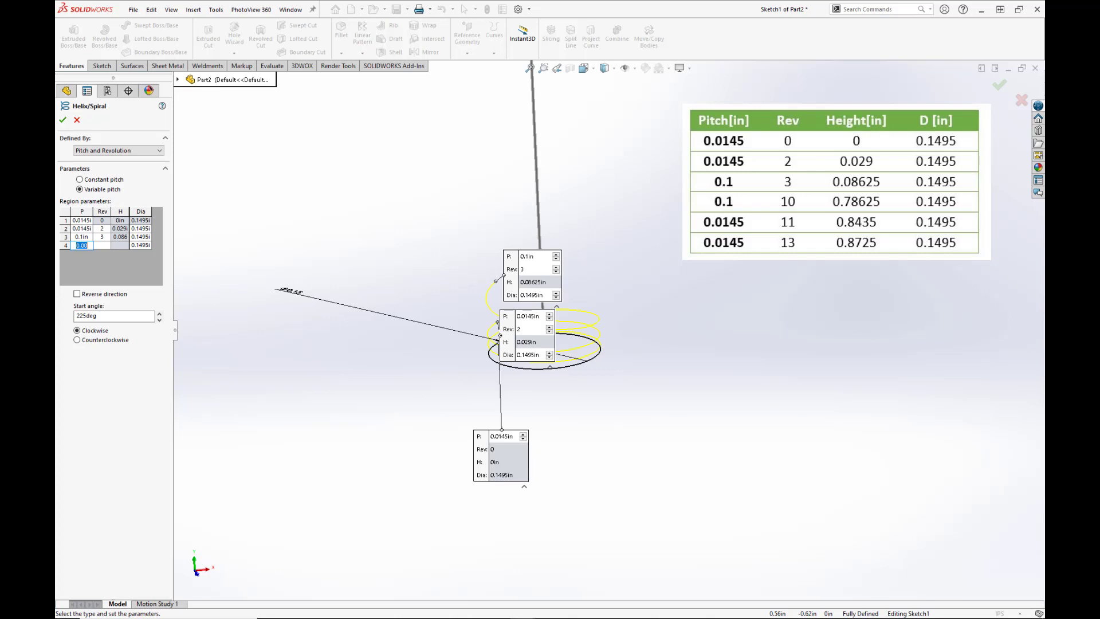
Add a fourth helix region with 0.1 in pitch at 10 revolutions
text(0.1)
key(Tab)
text(7)
key(Tab)
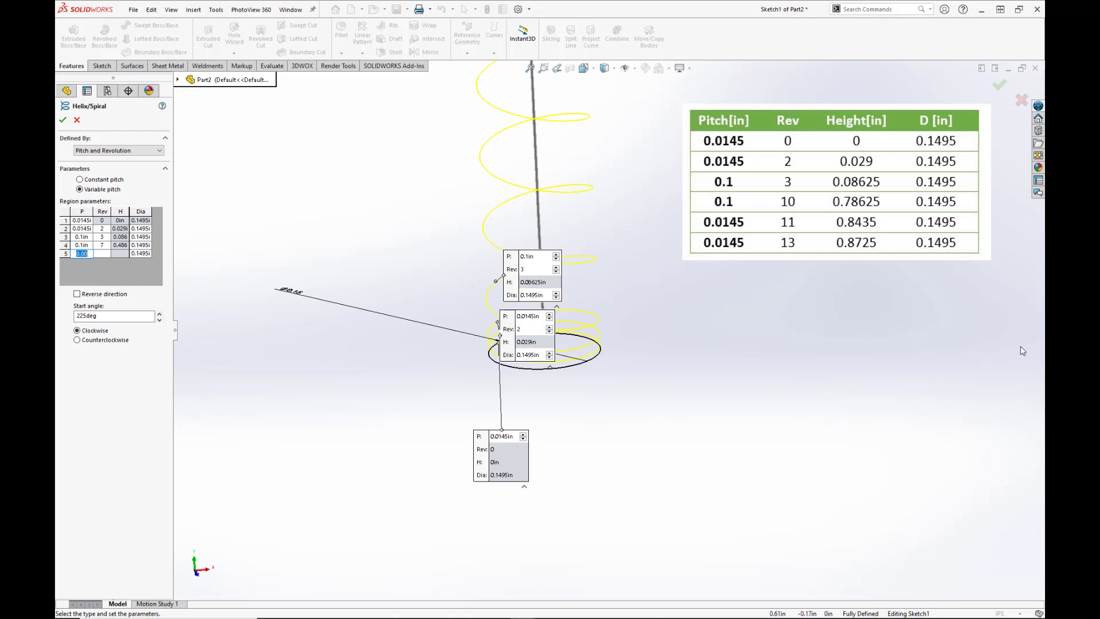
scroll(633, 313, up, 3)
scroll(619, 237, down, 2)
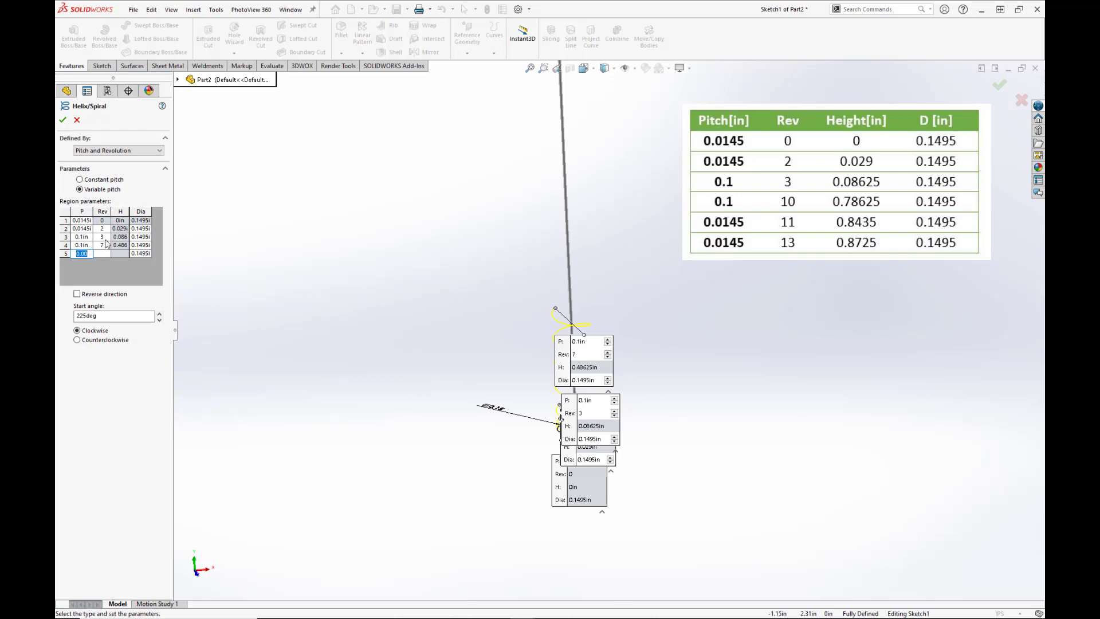
click(108, 245)
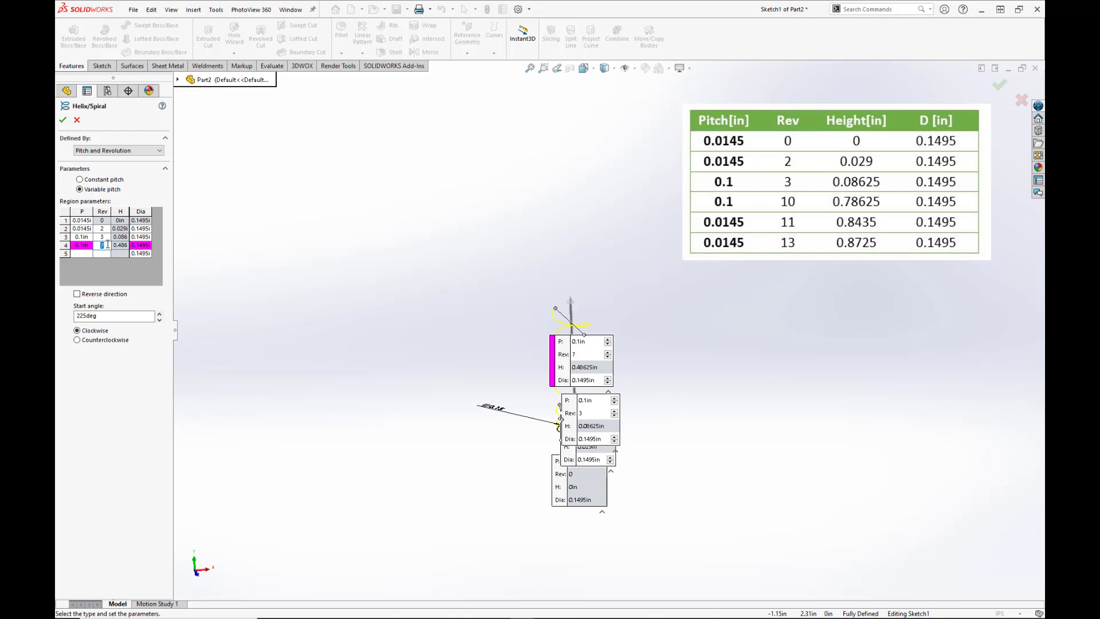
text(10)
key(Tab)
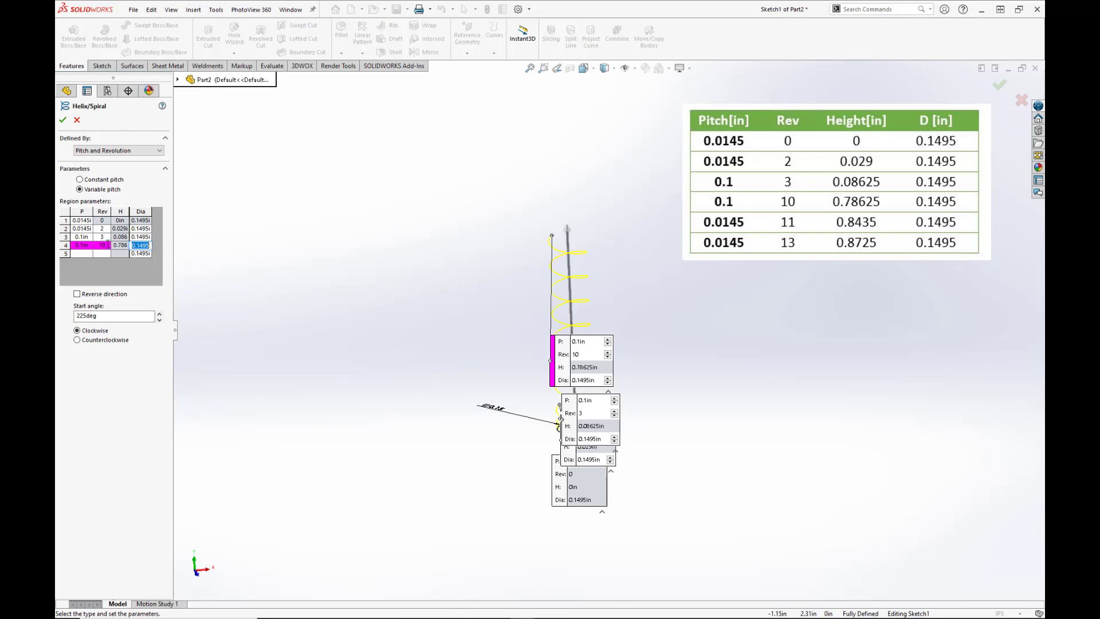
Add a fifth helix region with 0.0145 in pitch at 11 revolutions
click(84, 254)
key(BackSpace)
text(.0145)
click(104, 254)
text(11)
key(Return)
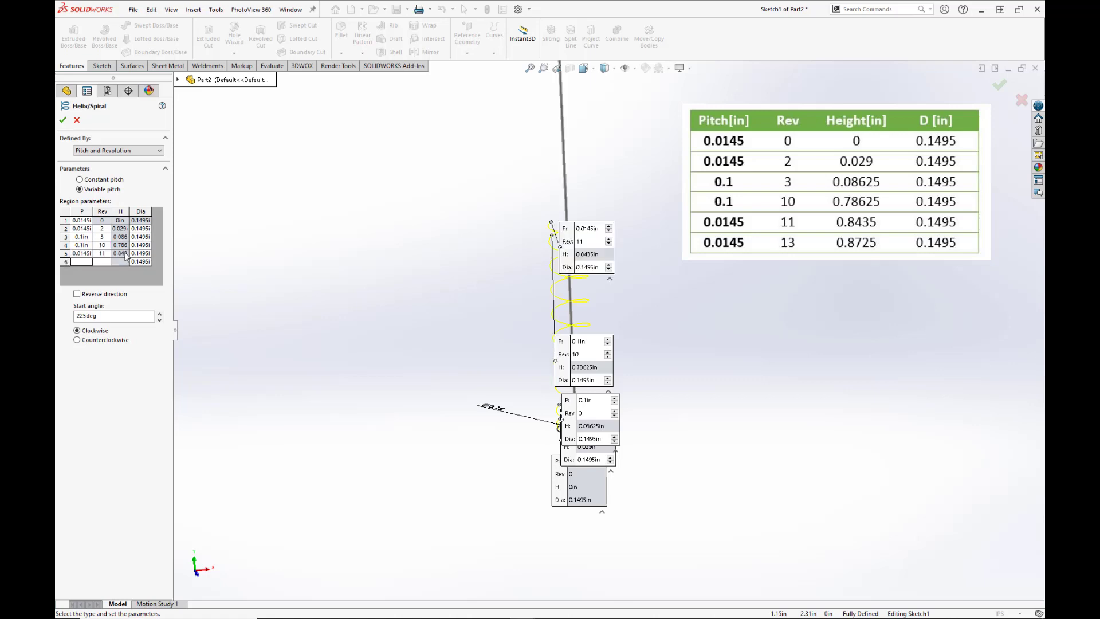
Add a sixth helix region with 0.0145 in pitch at 13 revolutions
click(79, 262)
text(0.)
text(0)
text(1)
text(450)
key(Return)
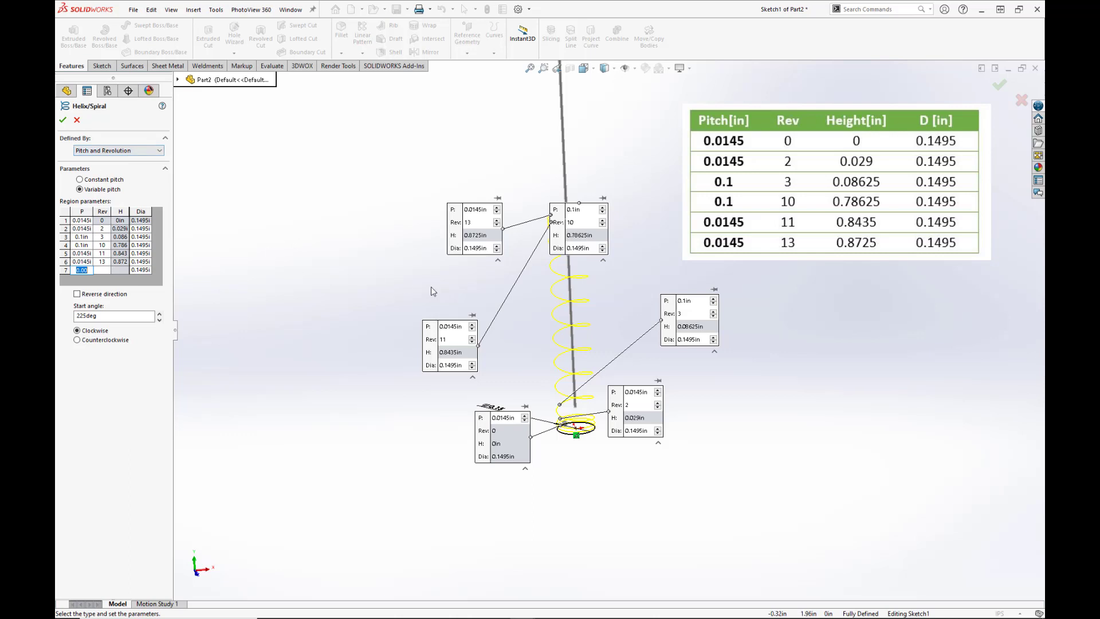
Set the helix's start angle to 0 degrees and create the helix
double_click(86, 316)
text(0deg)
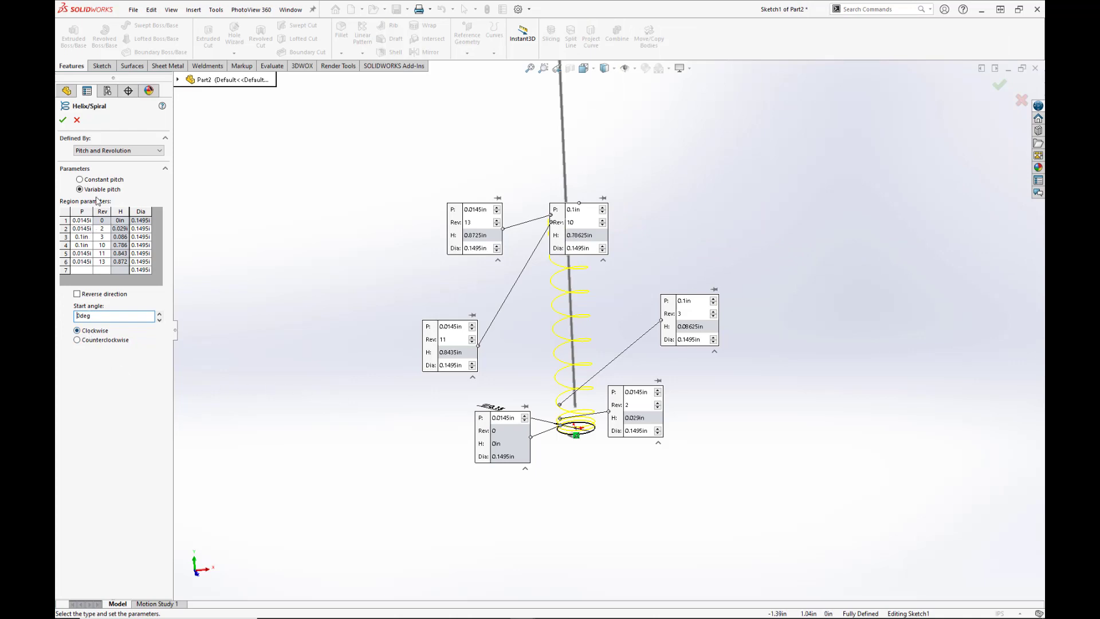
click(63, 120)
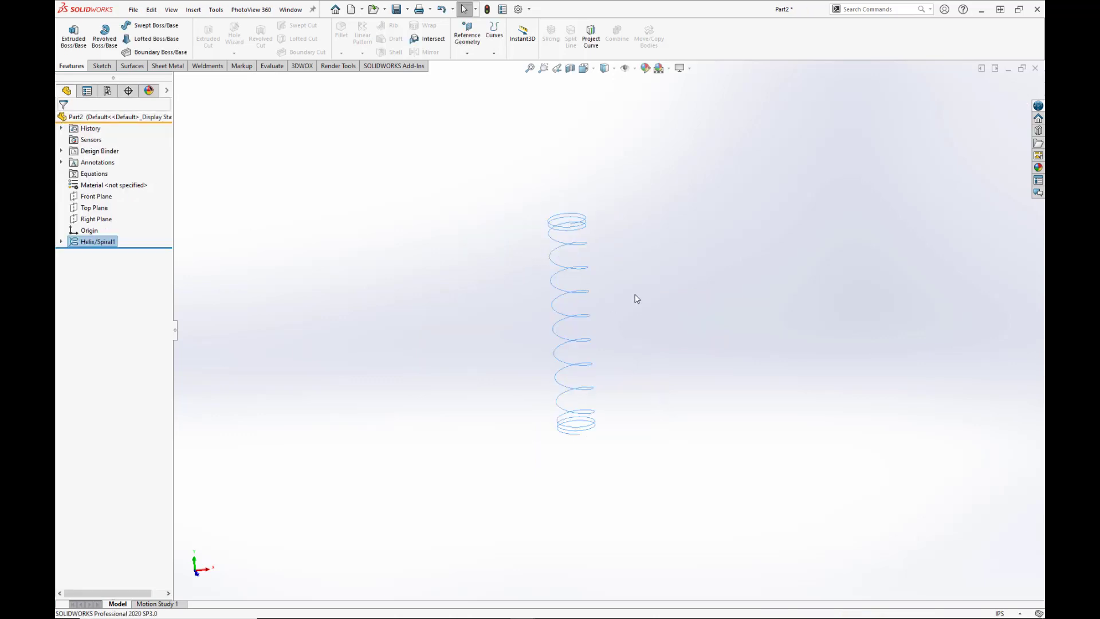
Sweep a solid circular profile with a 0.014 in diameter along the helix to form the spring wire
scroll(590, 375, down, 3)
middle_drag(586, 372, 575, 304)
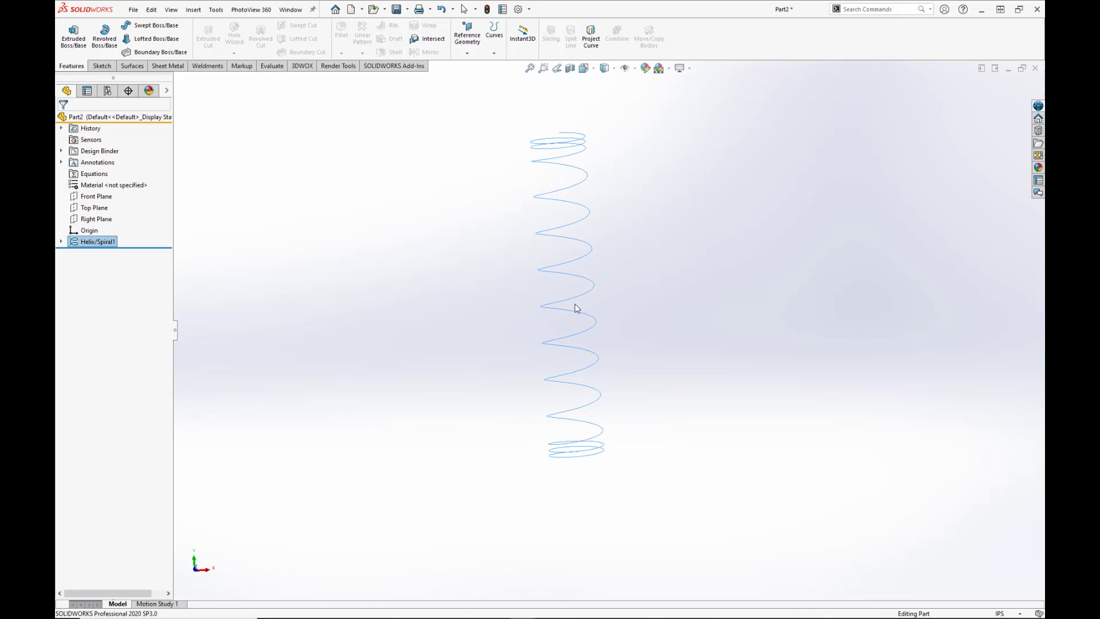
scroll(575, 306, up, 2)
scroll(575, 306, down, 3)
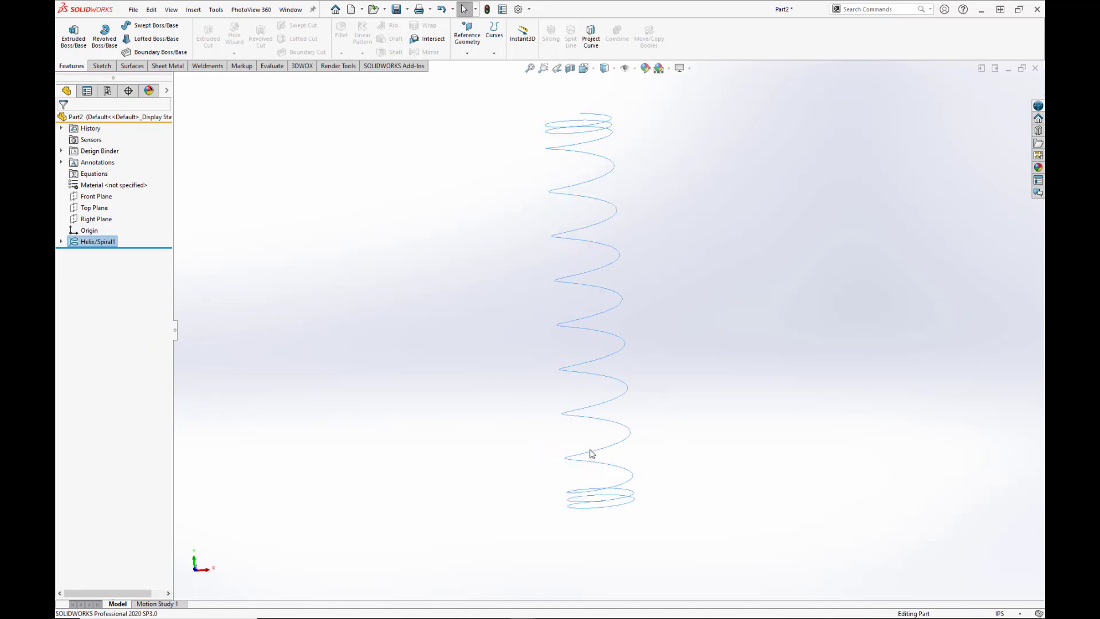
click(465, 340)
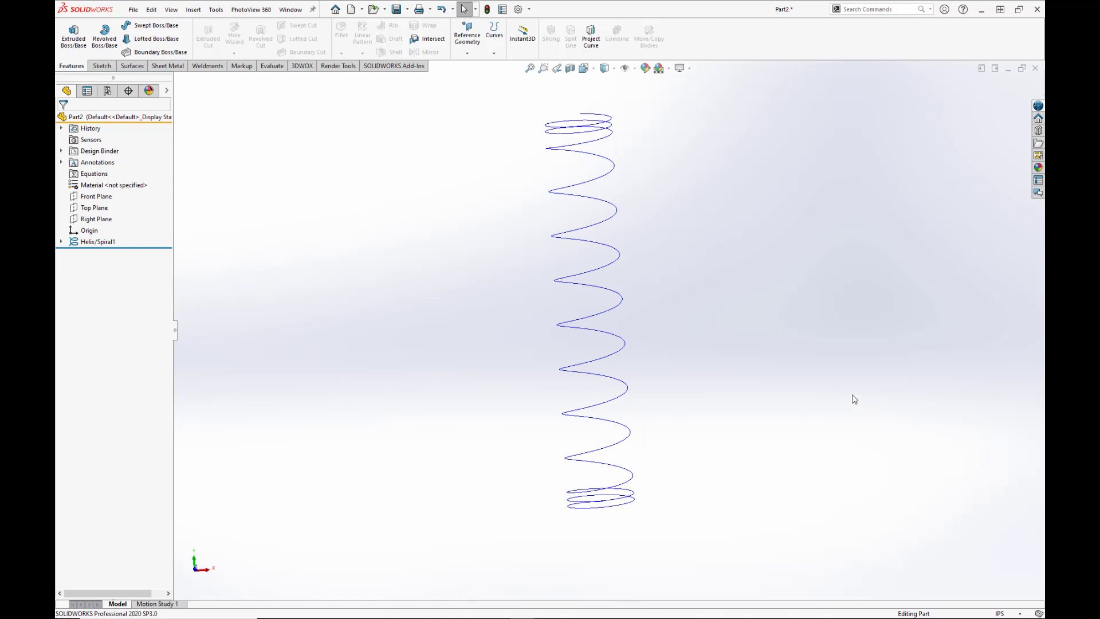
click(152, 25)
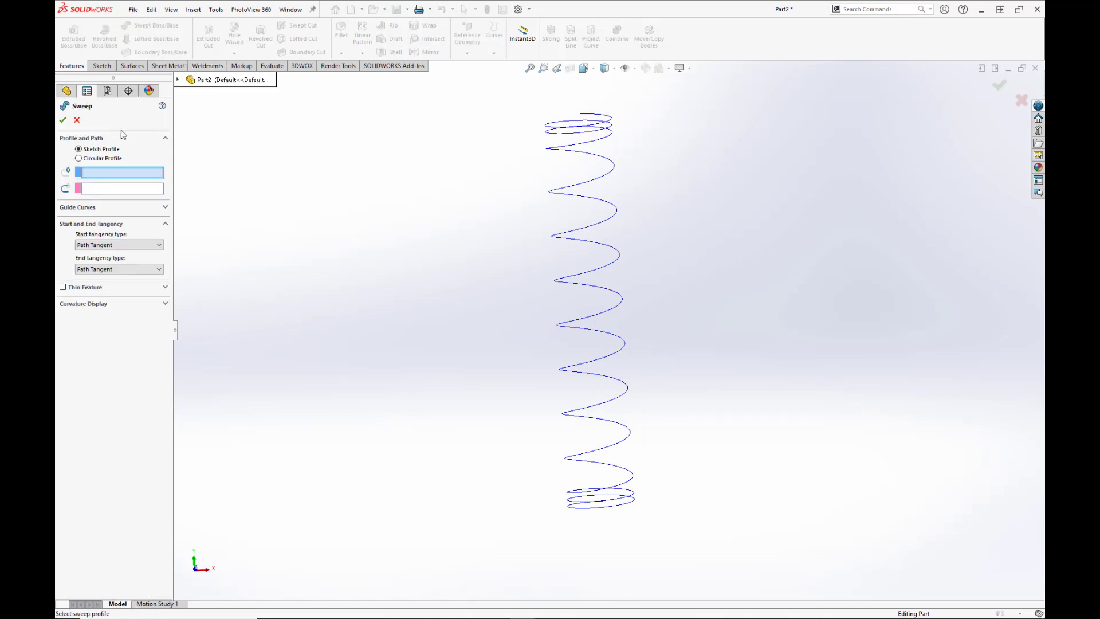
click(101, 160)
double_click(97, 189)
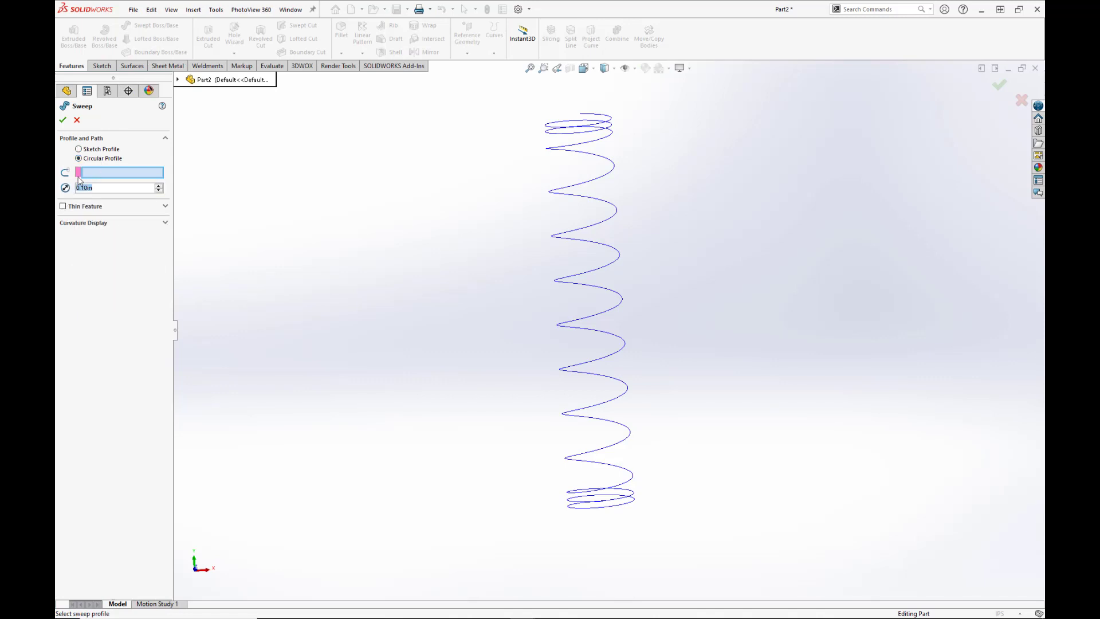
text(.0140)
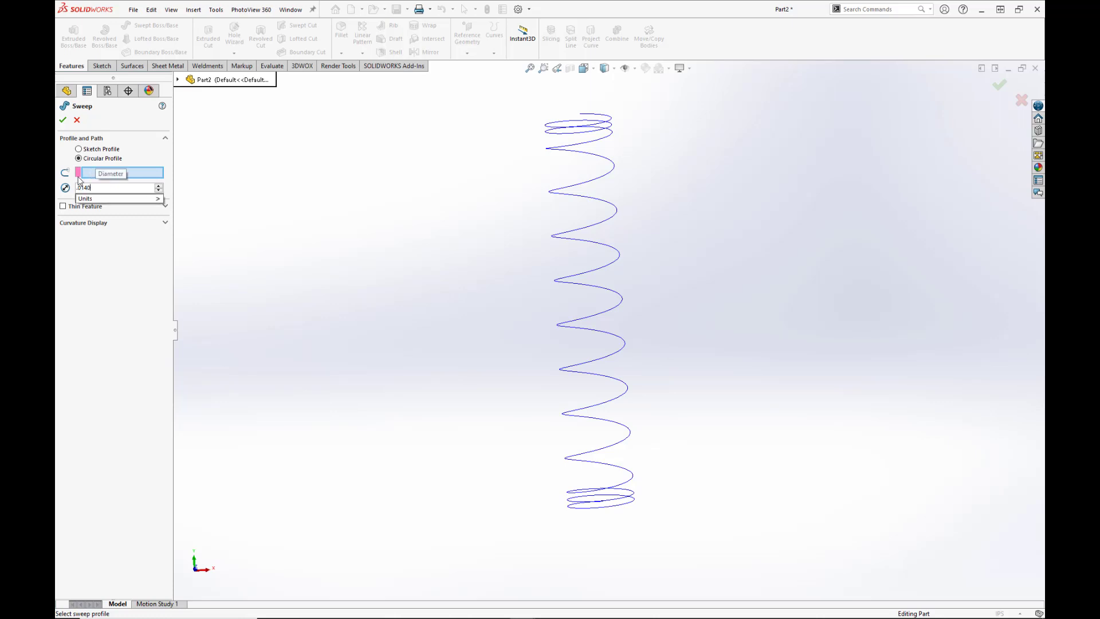
key(Return)
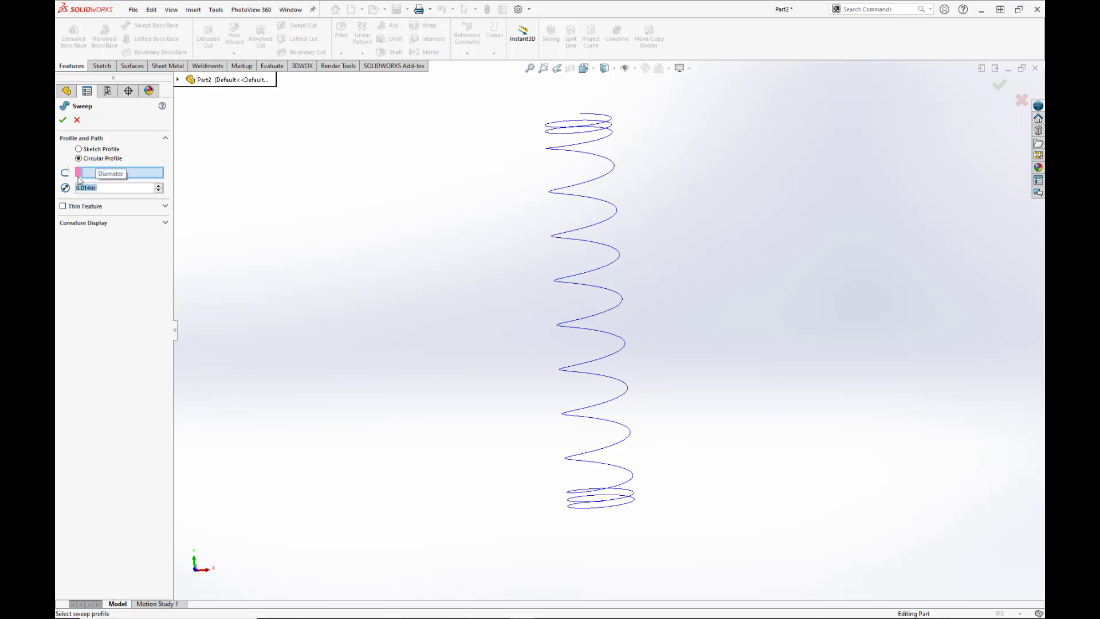
click(576, 232)
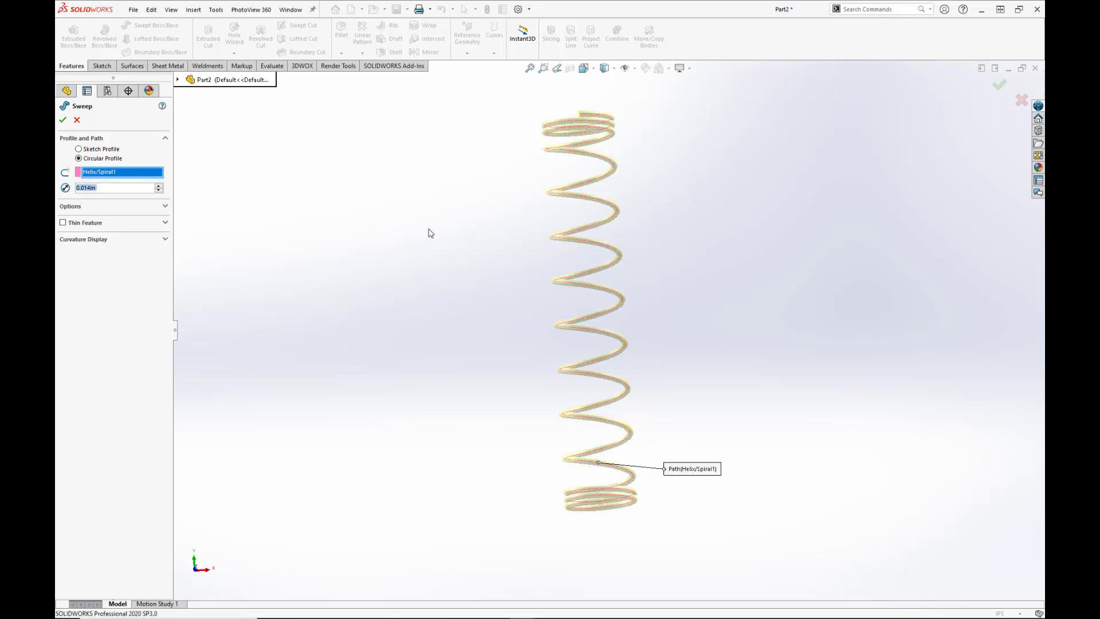
click(63, 122)
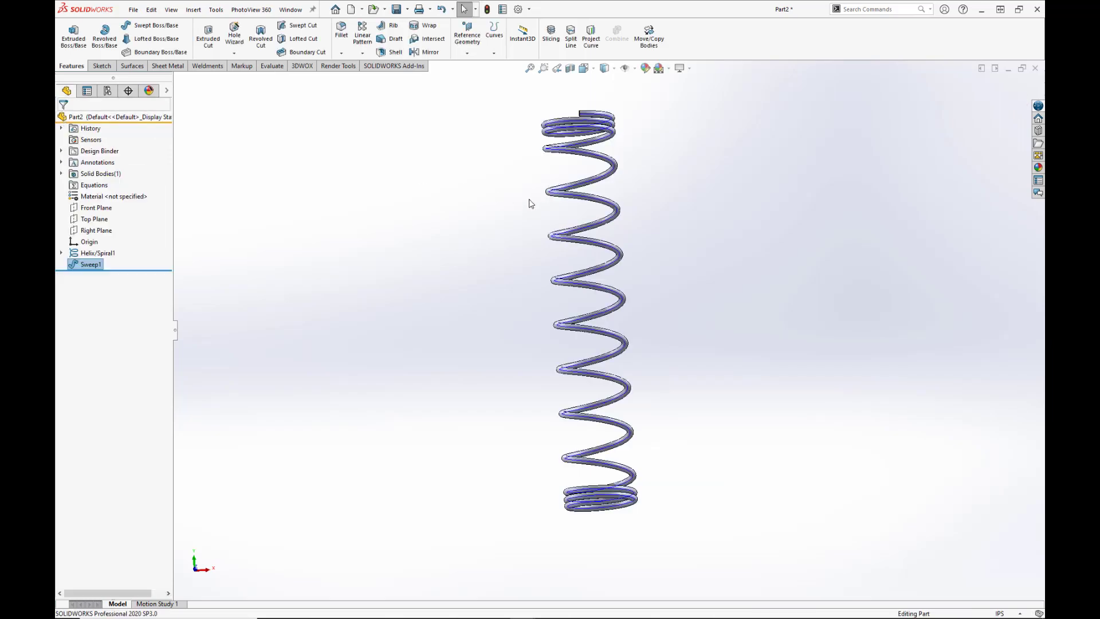
Assign the Brass material from the Copper Alloys category to the spring part
key(ctrl+7)
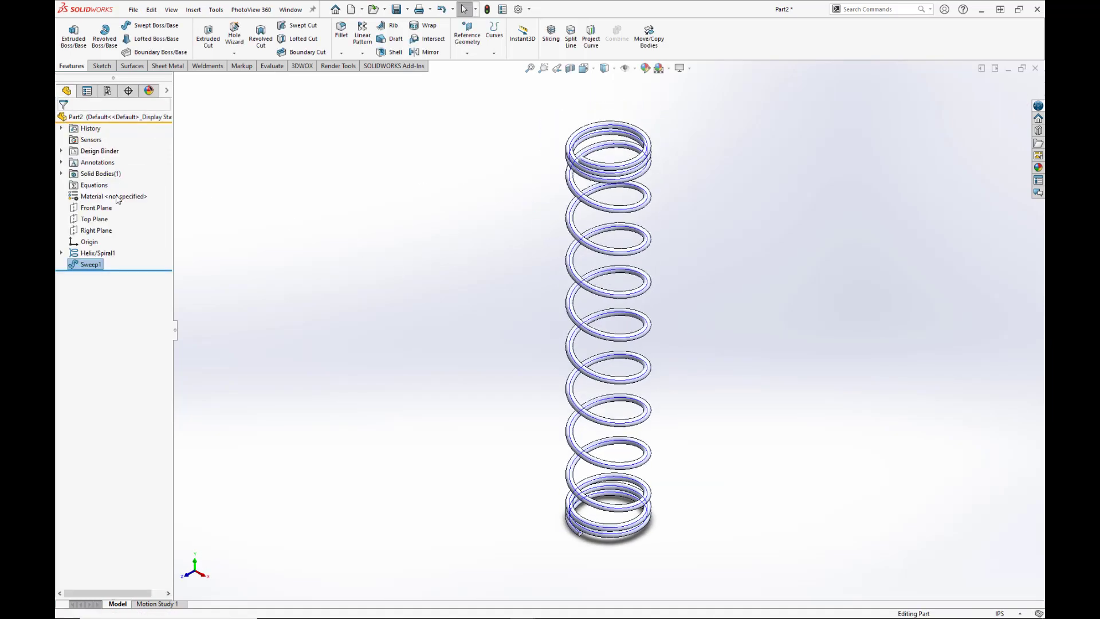
click(116, 196)
right_click(117, 197)
click(139, 202)
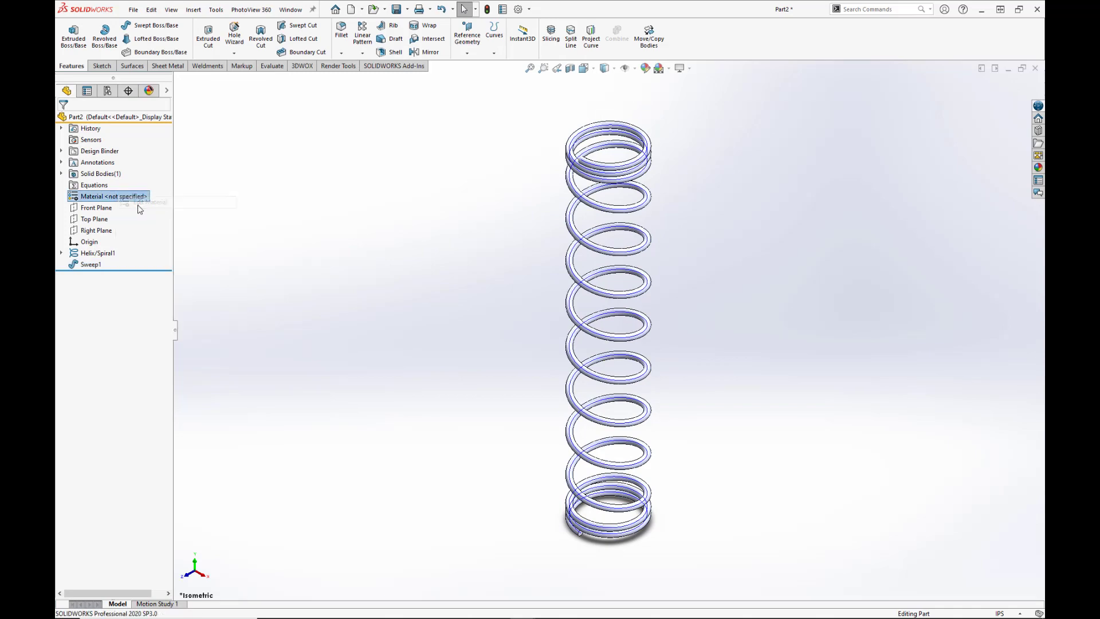
scroll(380, 342, down, 8)
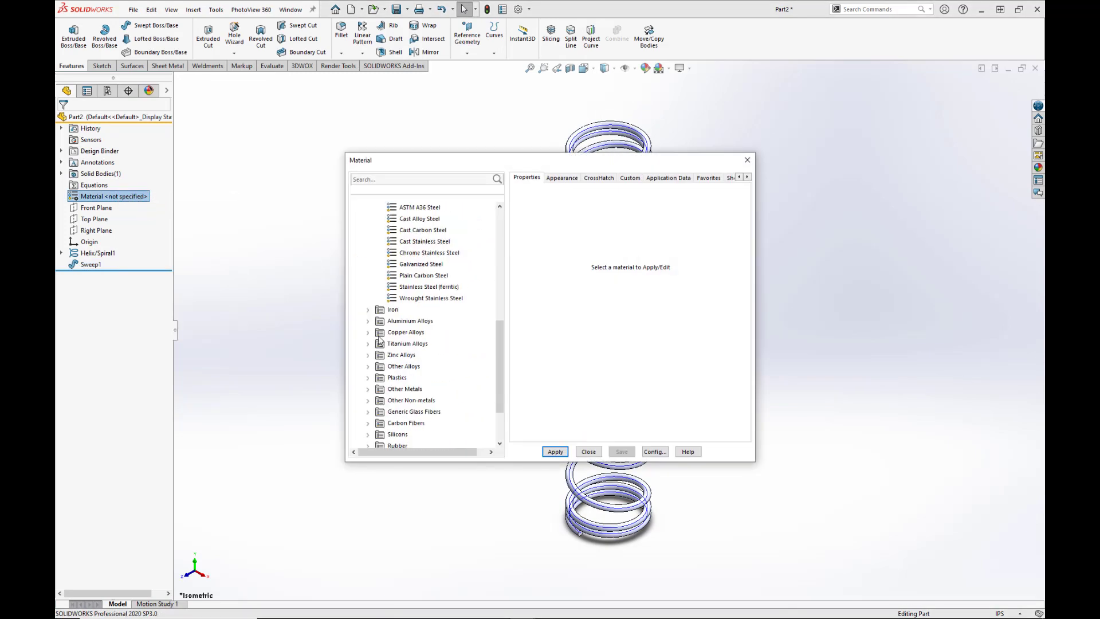
scroll(370, 390, down, 1)
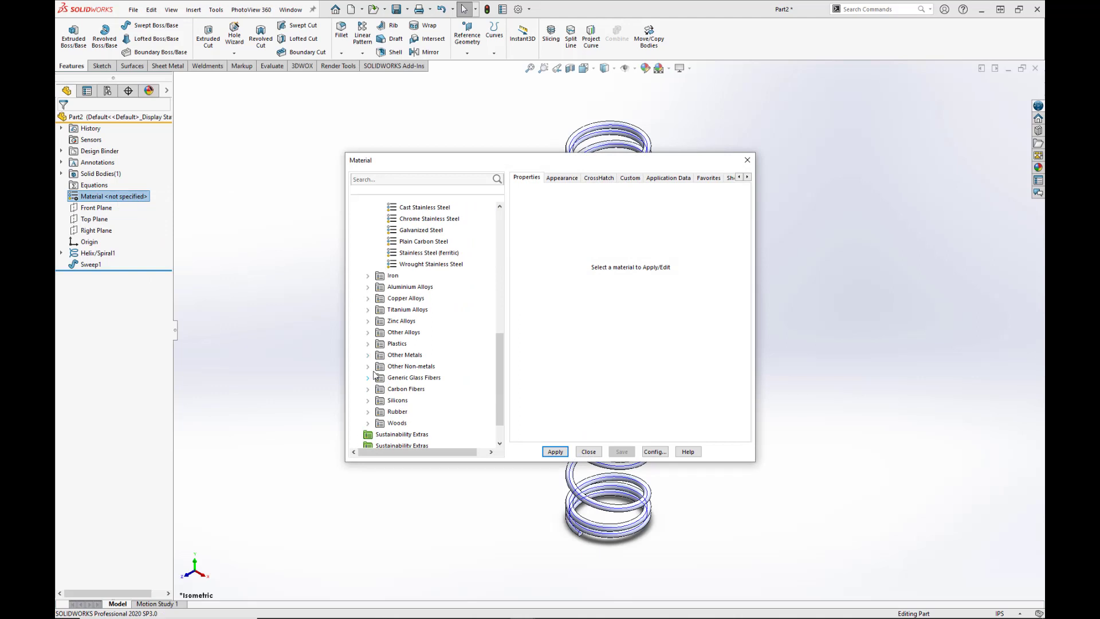
scroll(376, 324, up, 1)
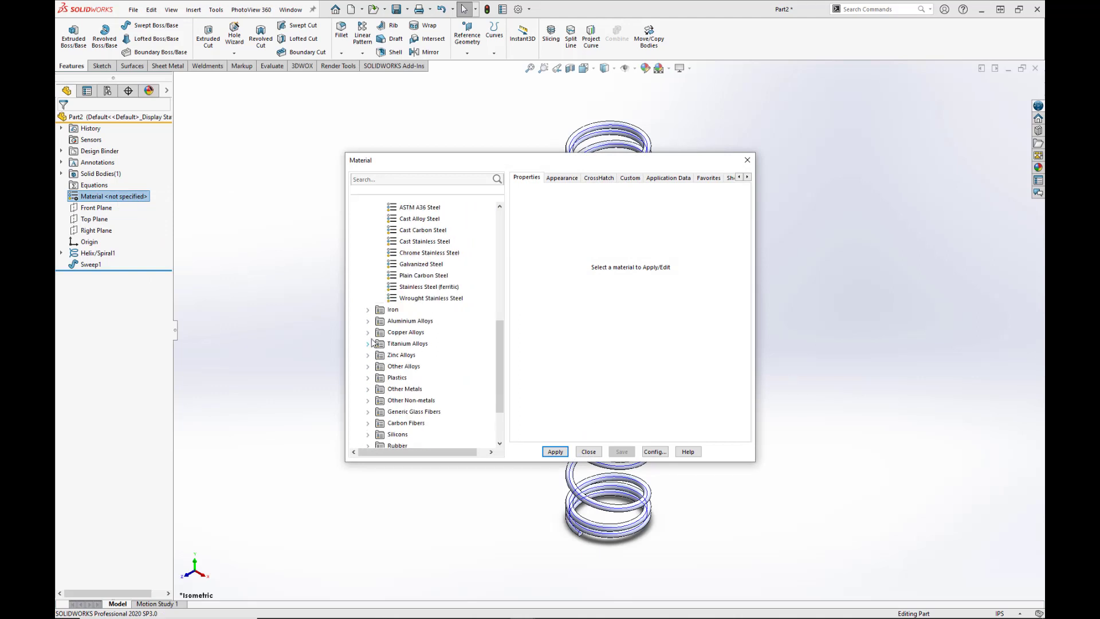
click(368, 333)
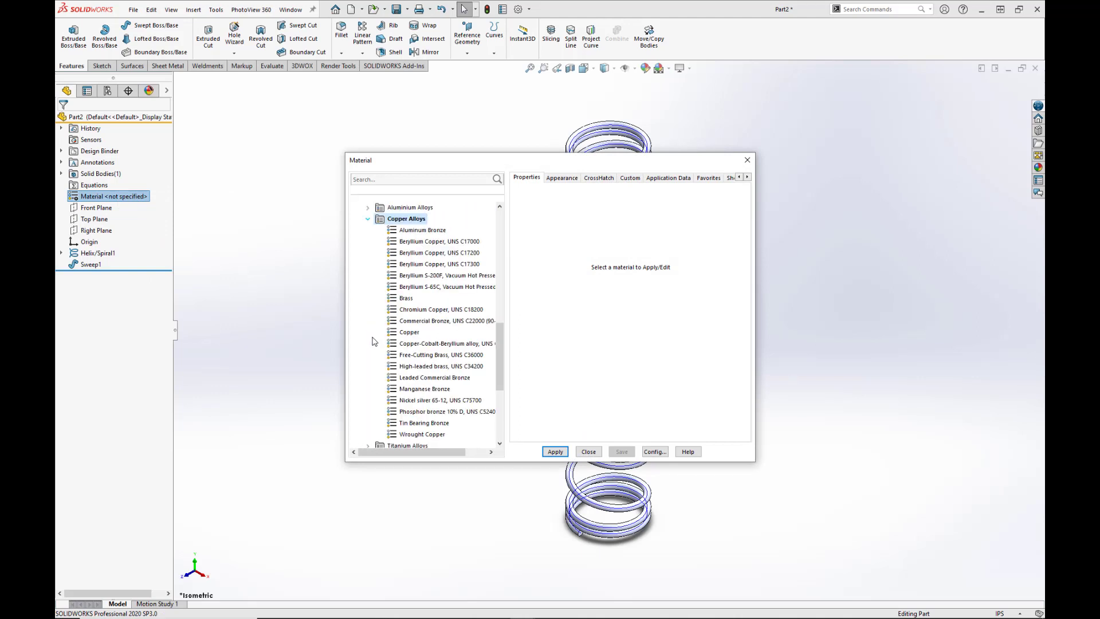
click(408, 298)
click(555, 452)
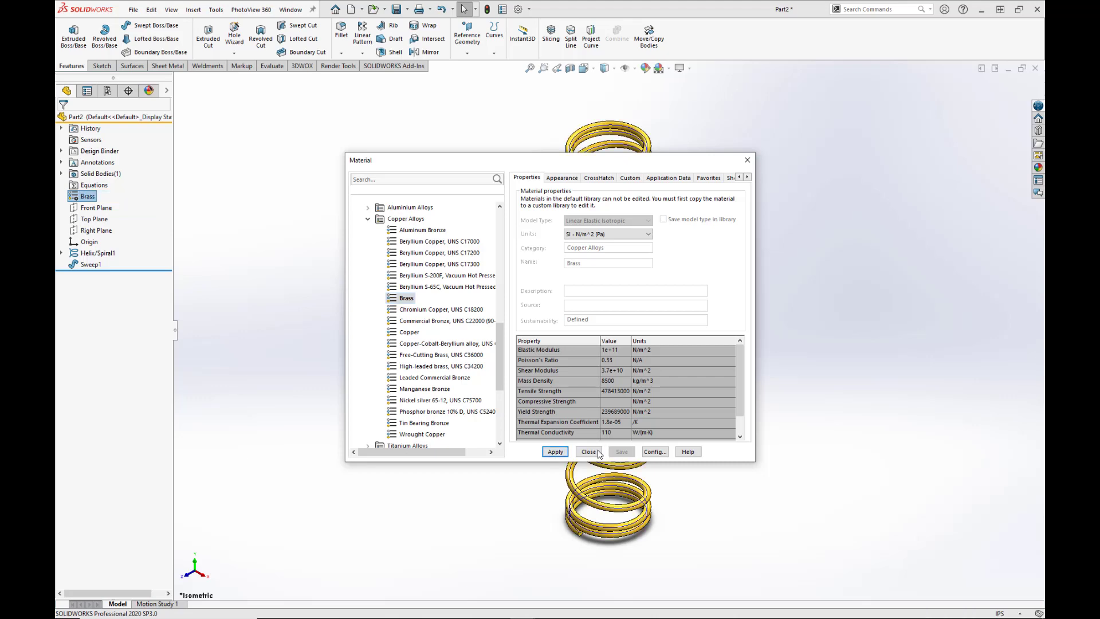
click(590, 453)
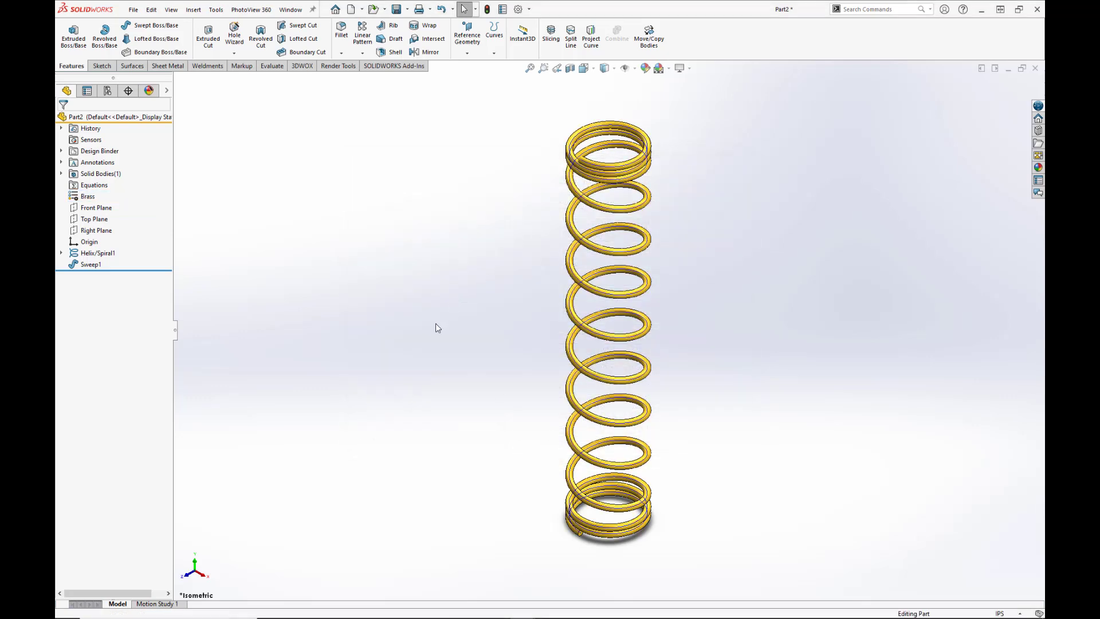